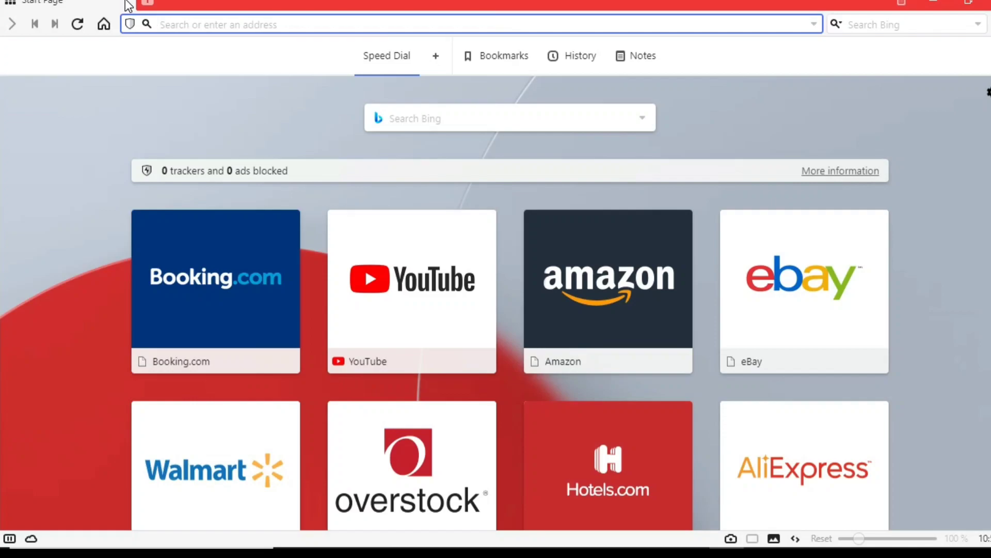
# Search Bing for 'remove background' from the Vivaldi address bar
pyautogui.click(185, 25)
pyautogui.write('r')
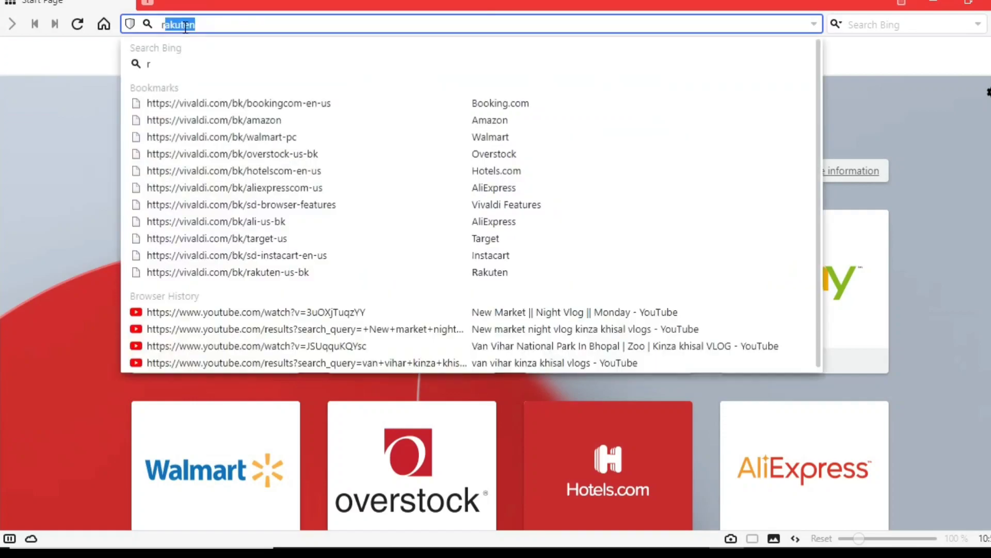
pyautogui.write('emove ')
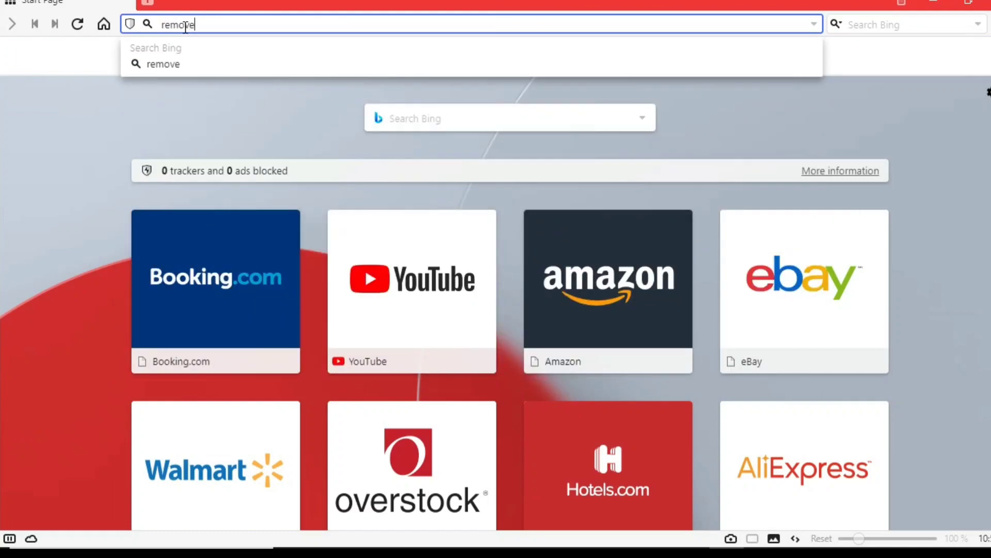
pyautogui.write('bac')
pyautogui.write('kgro')
pyautogui.write('und')
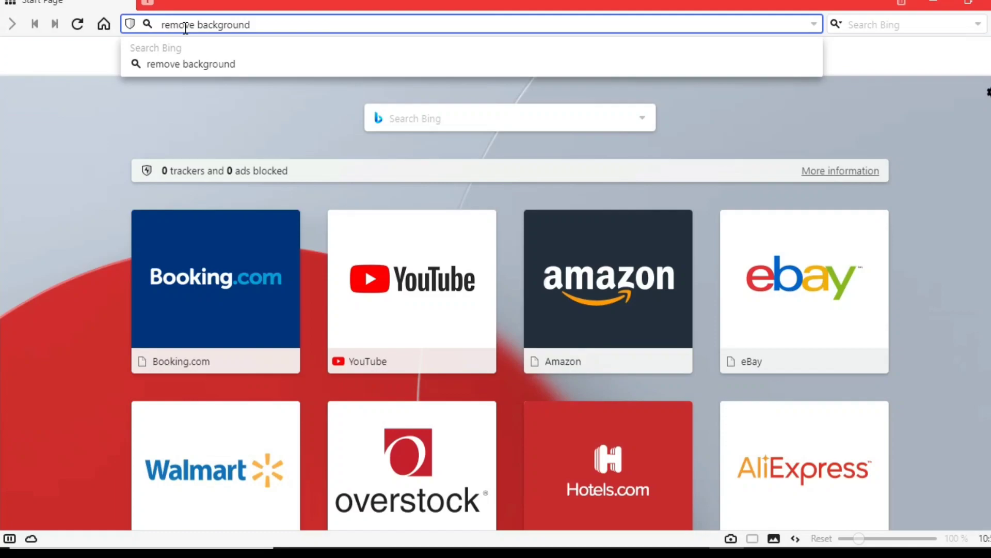
pyautogui.press('Return')
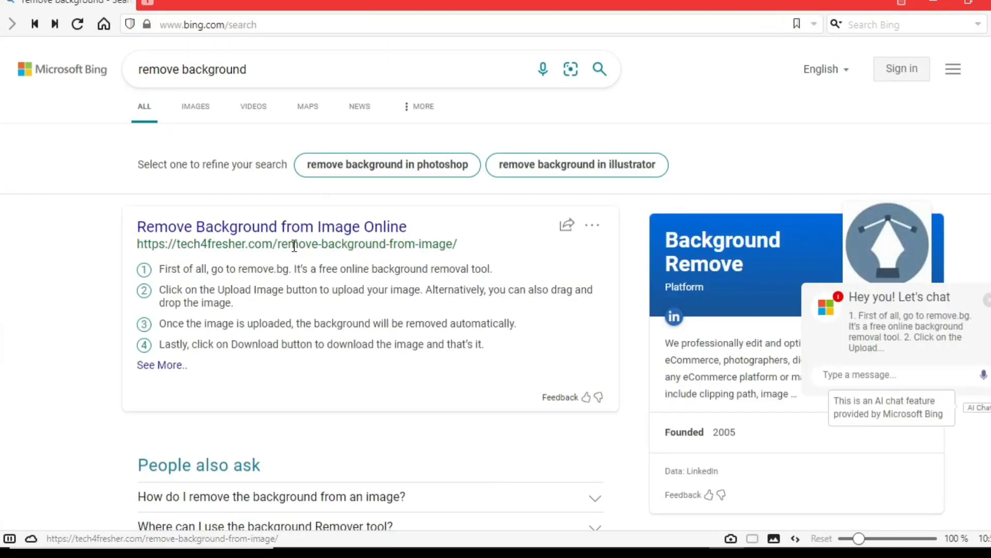
# Open the remove.bg search result in a new browser tab
pyautogui.scroll(-5, 299, 261)
pyautogui.scroll(-2, 300, 236)
pyautogui.scroll(-3, 289, 227)
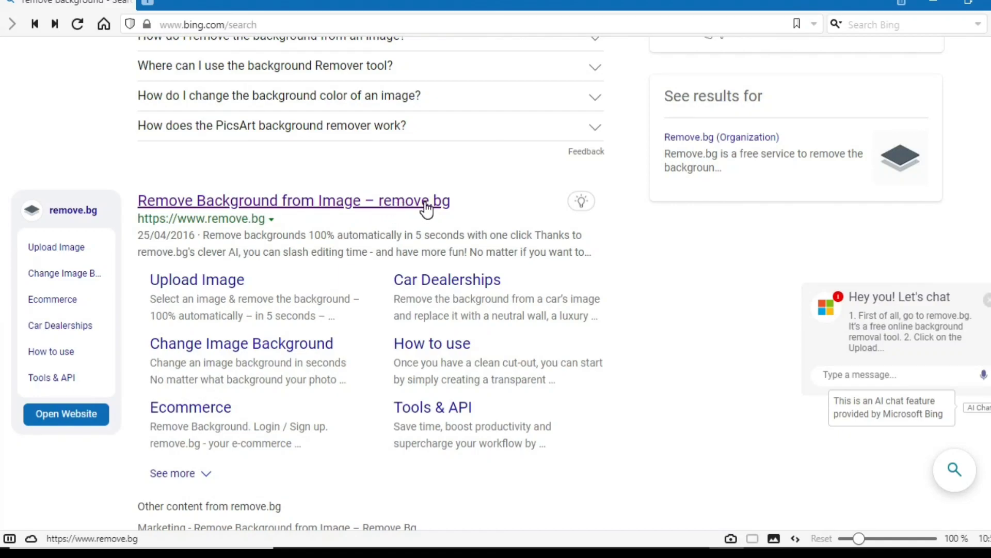
pyautogui.rightClick(310, 206)
pyautogui.click(337, 209)
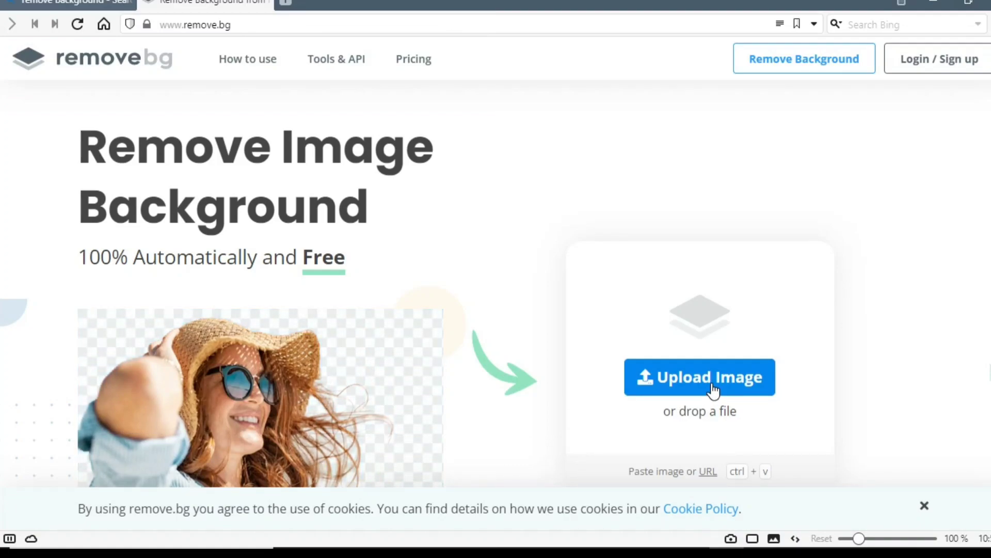
# Upload 5.jpg from the Desktop Images folder to remove.bg
pyautogui.click(713, 391)
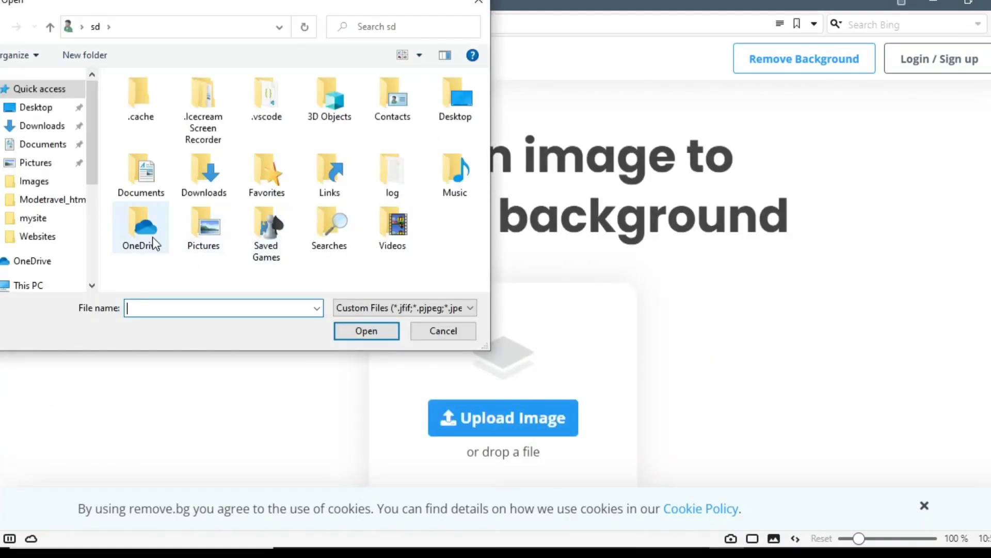
pyautogui.click(35, 109)
pyautogui.doubleClick(140, 128)
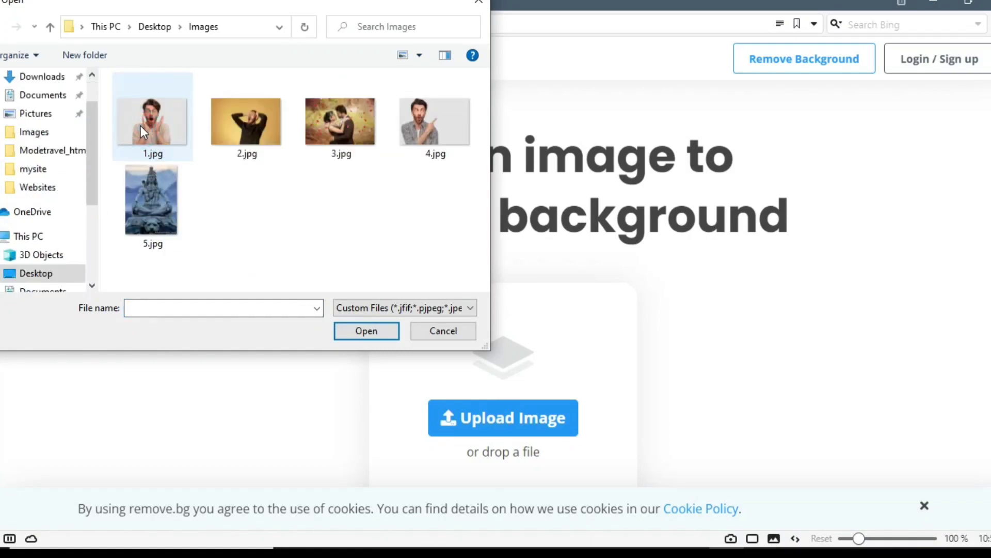
pyautogui.click(151, 200)
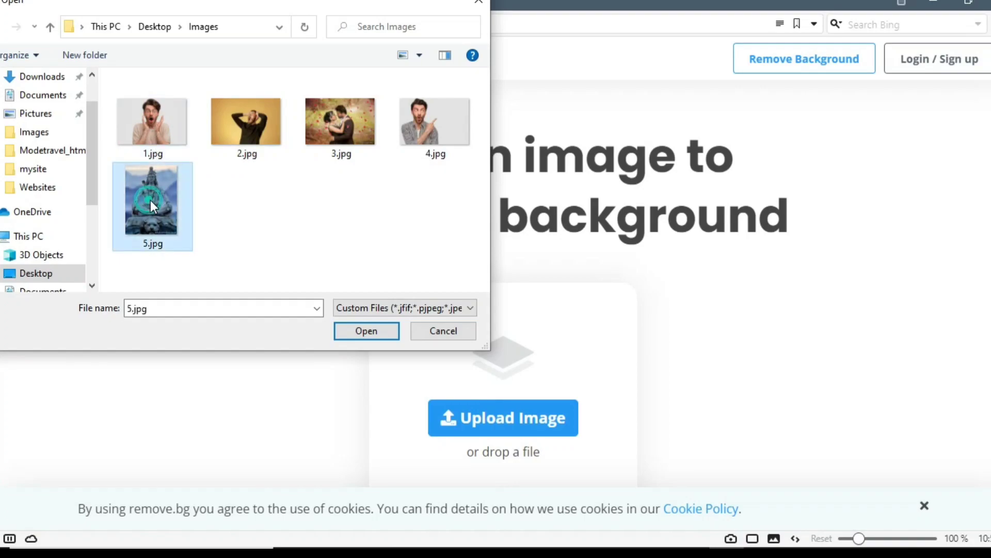
pyautogui.click(351, 333)
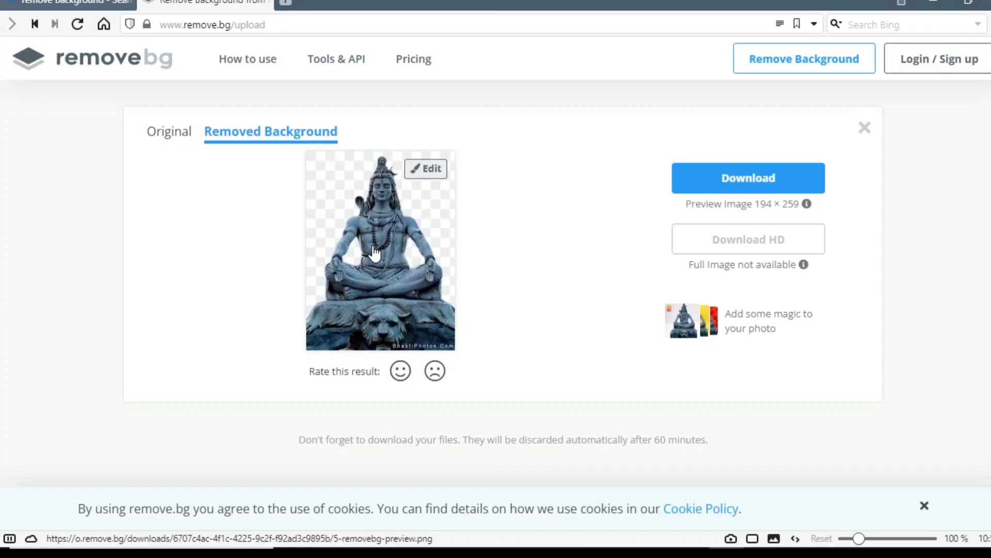
# View the original 5.jpg maximized and zoomed in Windows Photos
pyautogui.click(476, 100)
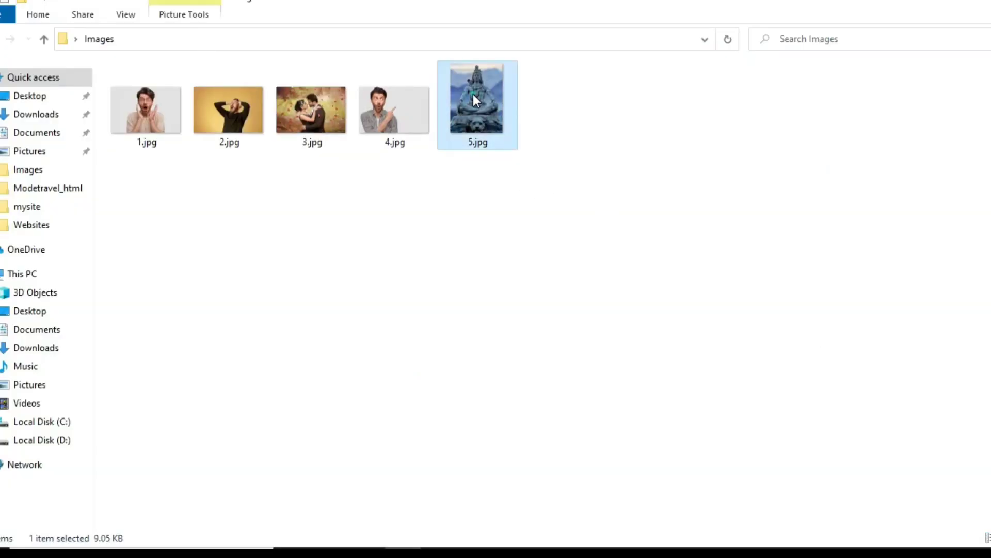
pyautogui.doubleClick(474, 94)
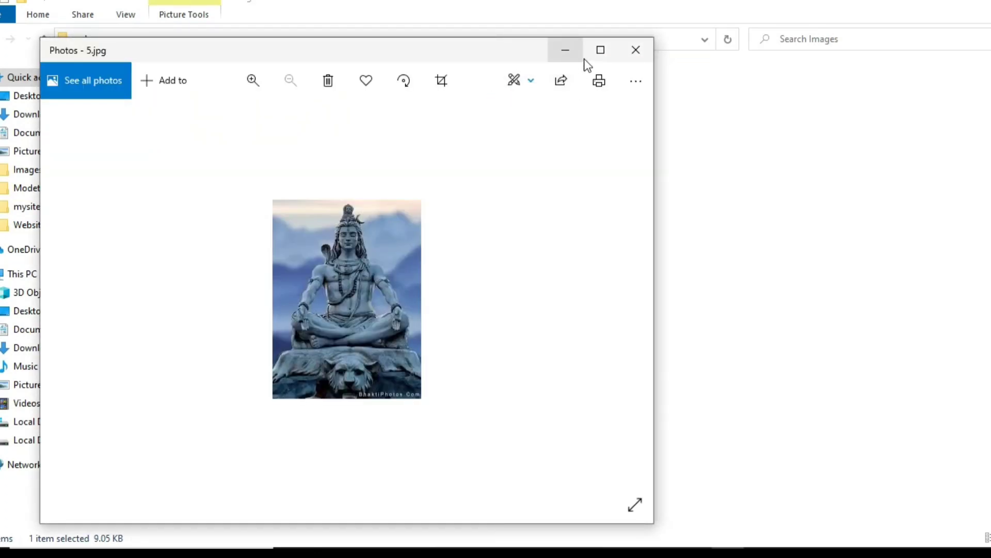
pyautogui.click(600, 50)
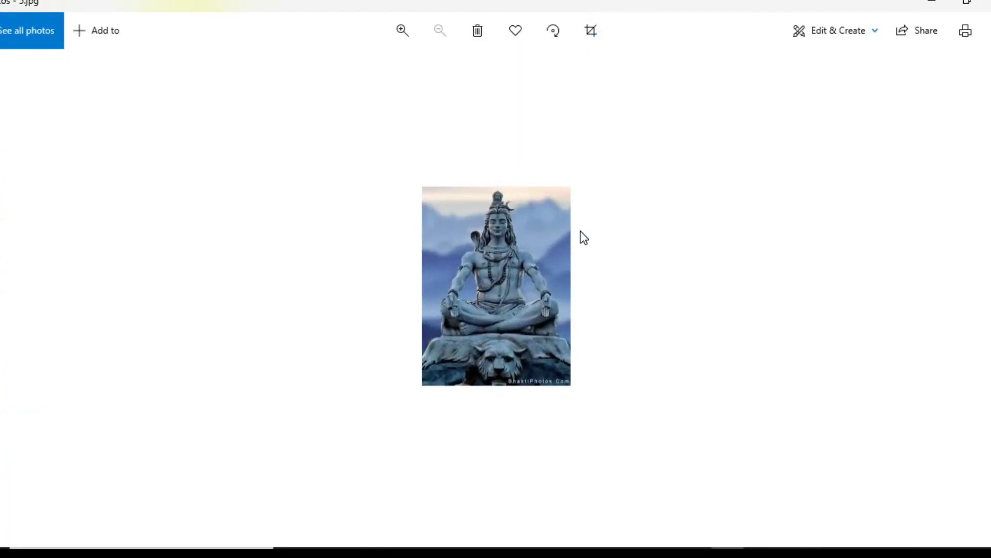
pyautogui.scroll(2, 582, 229)
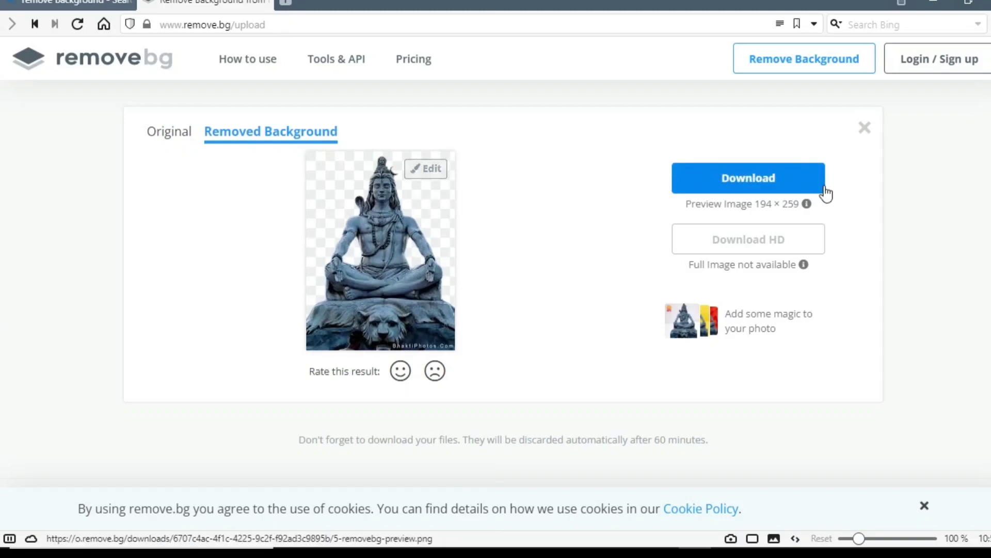
# Download the statue cutout as 5-removebg-preview.png and view it maximized in Photos
pyautogui.click(740, 187)
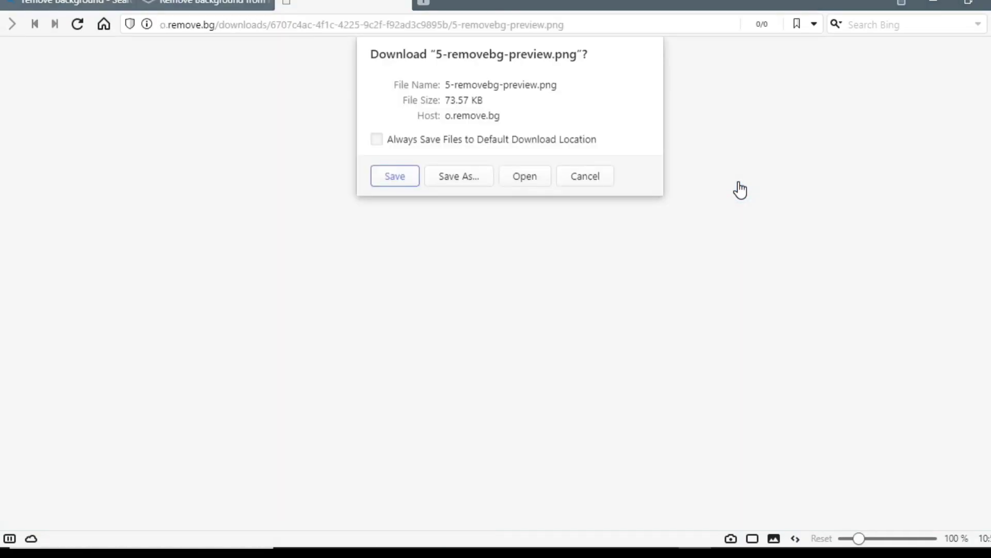
pyautogui.click(399, 178)
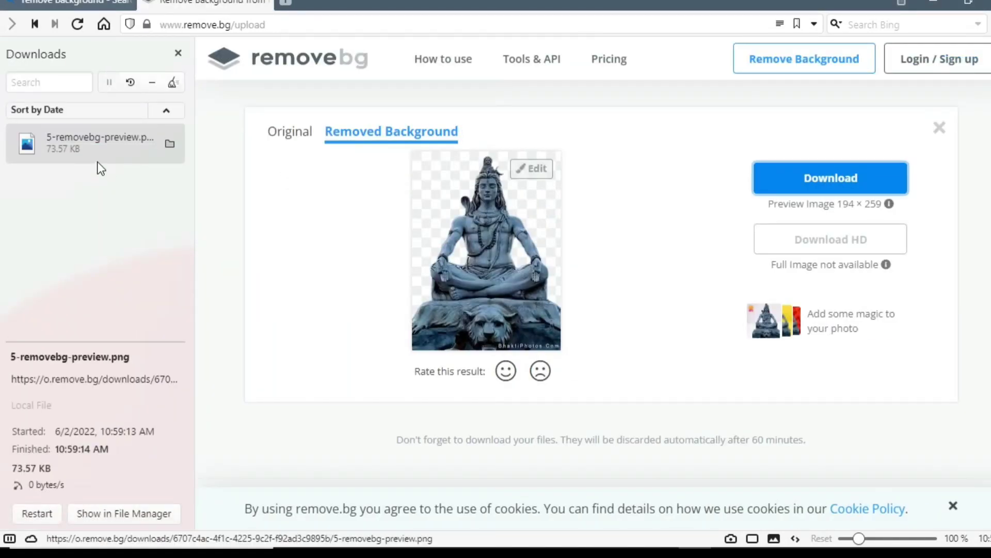
pyautogui.doubleClick(128, 139)
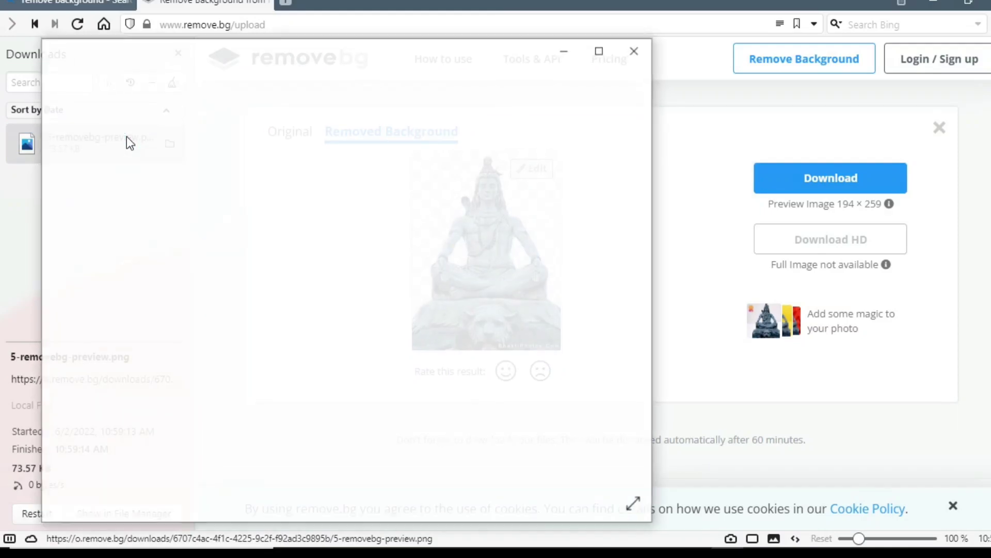
pyautogui.click(599, 52)
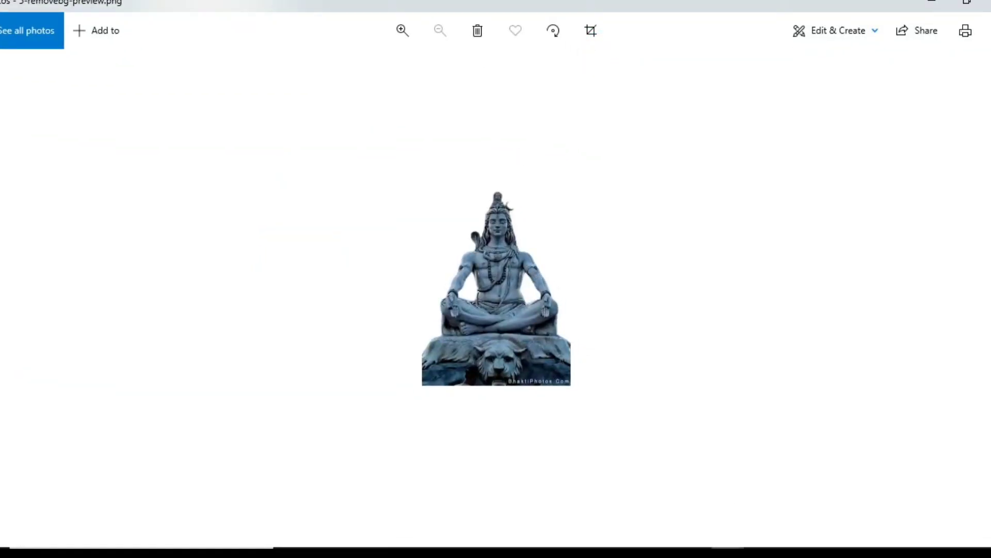
# Compare the cutout against the original 5.jpg, then return to the Images folder
pyautogui.click(671, 489)
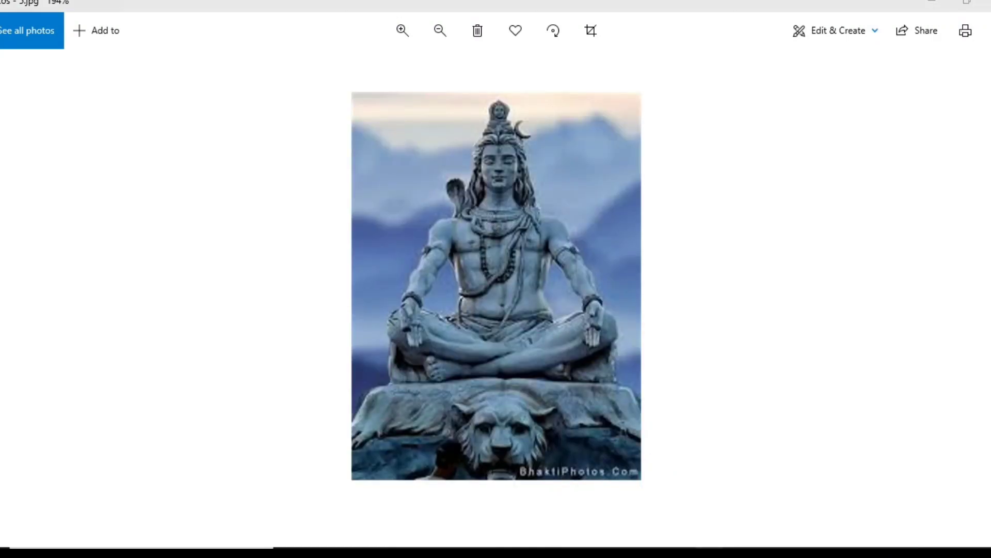
pyautogui.click(775, 479)
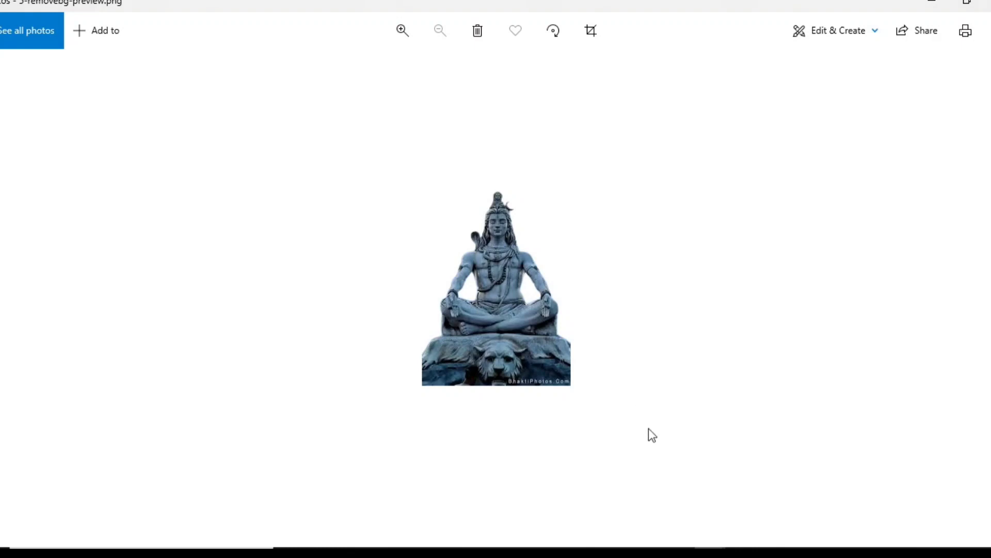
pyautogui.click(697, 552)
pyautogui.click(669, 171)
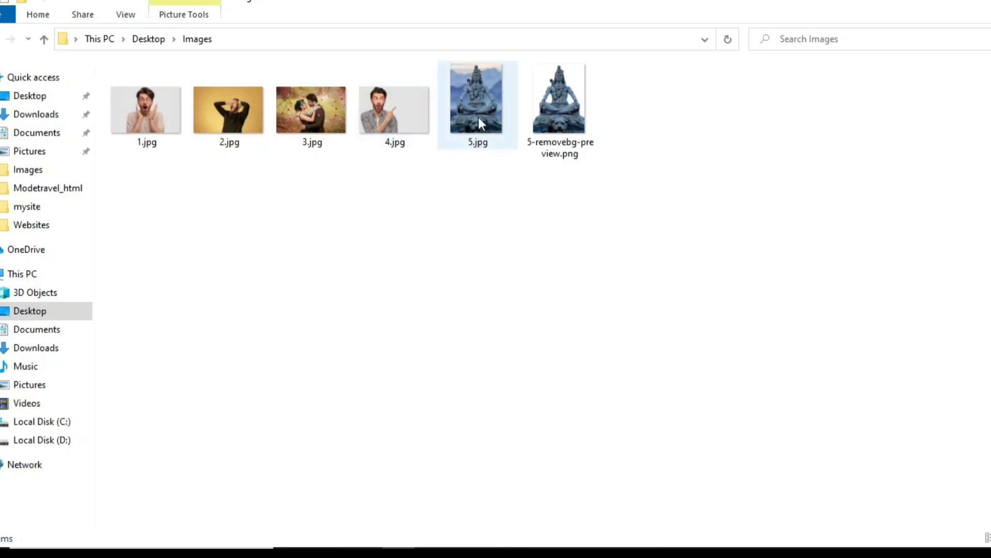
# Check 5.jpg's Properties to confirm it is a JPG file
pyautogui.click(475, 102)
pyautogui.rightClick(471, 101)
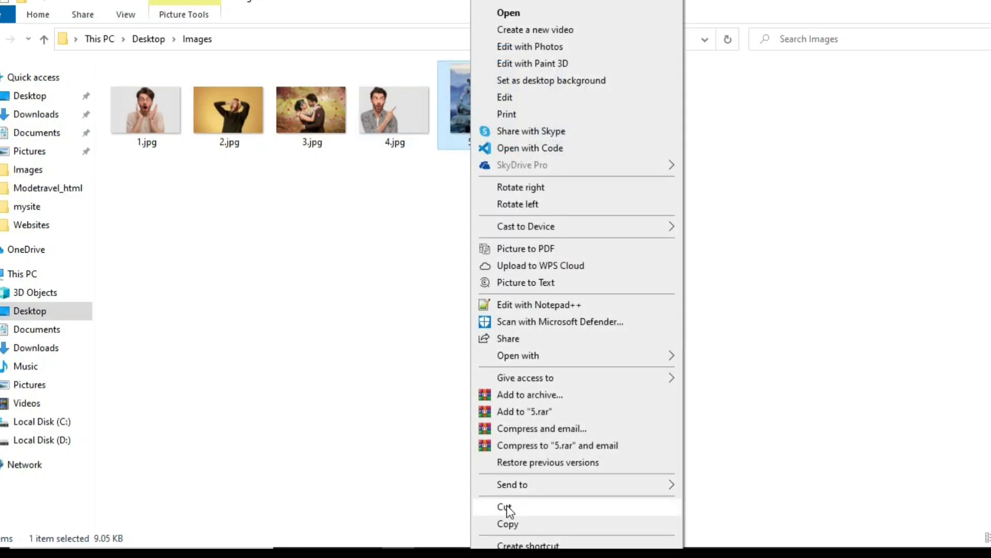
pyautogui.scroll(-1, 508, 512)
pyautogui.scroll(-1, 509, 512)
pyautogui.scroll(-2, 509, 511)
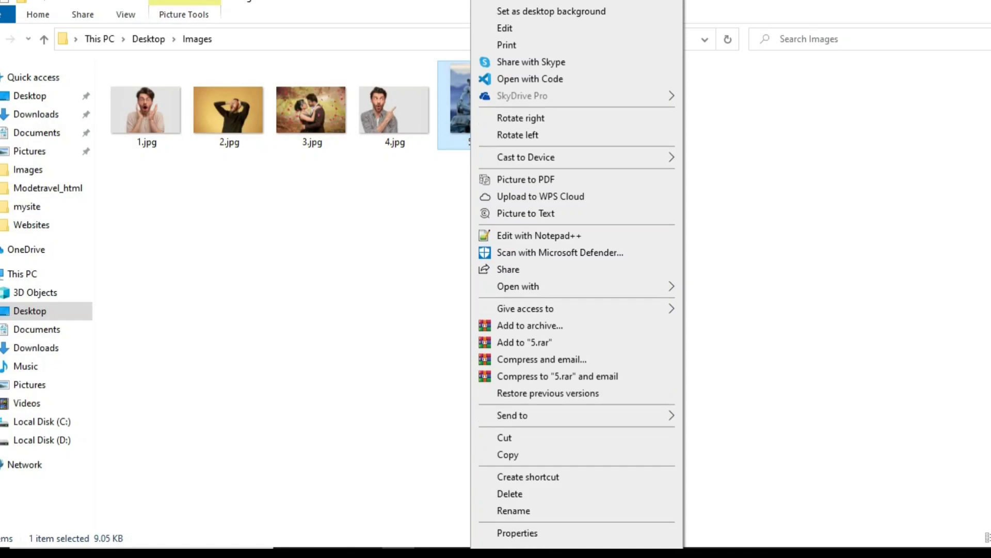
pyautogui.click(512, 533)
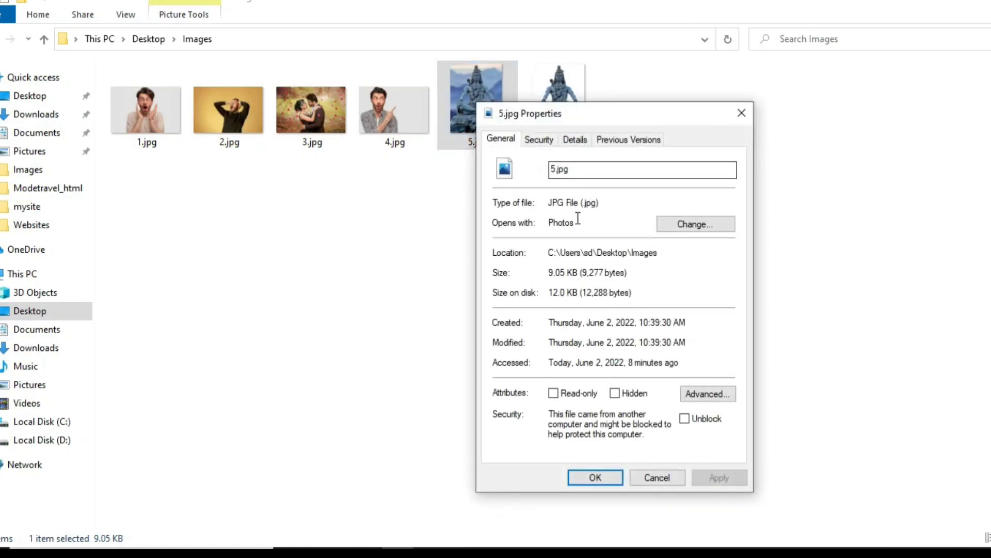
pyautogui.moveTo(613, 202); pyautogui.dragTo(534, 201)
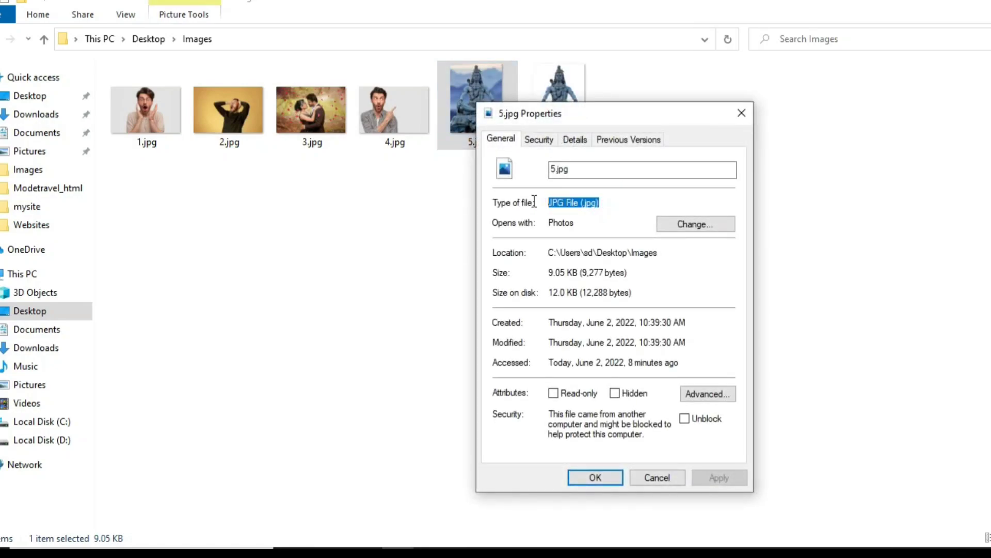
pyautogui.press('Escape')
# Check 5-removebg-preview.png's Properties, confirming a 73.5 KB PNG, then close it
pyautogui.click(563, 95)
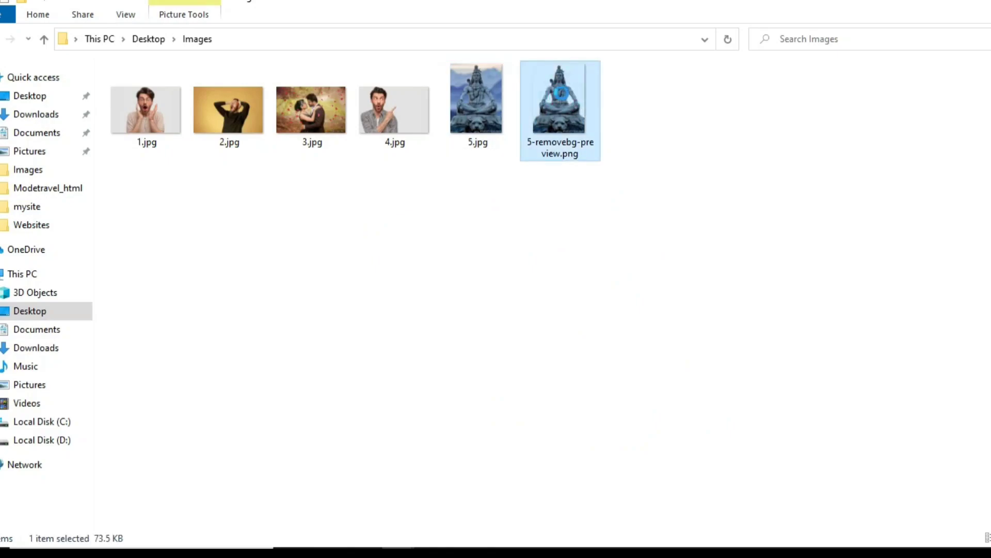
pyautogui.rightClick(562, 94)
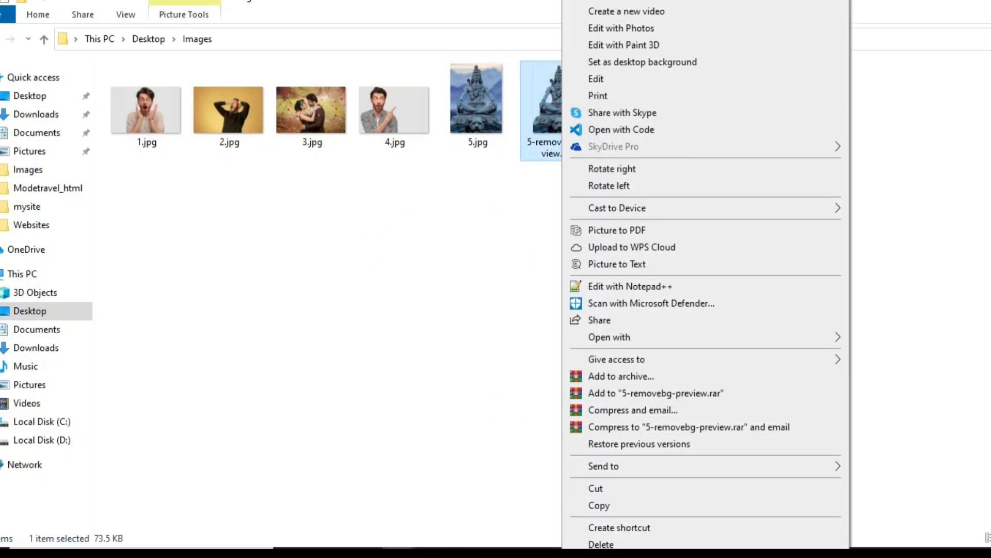
pyautogui.click(609, 533)
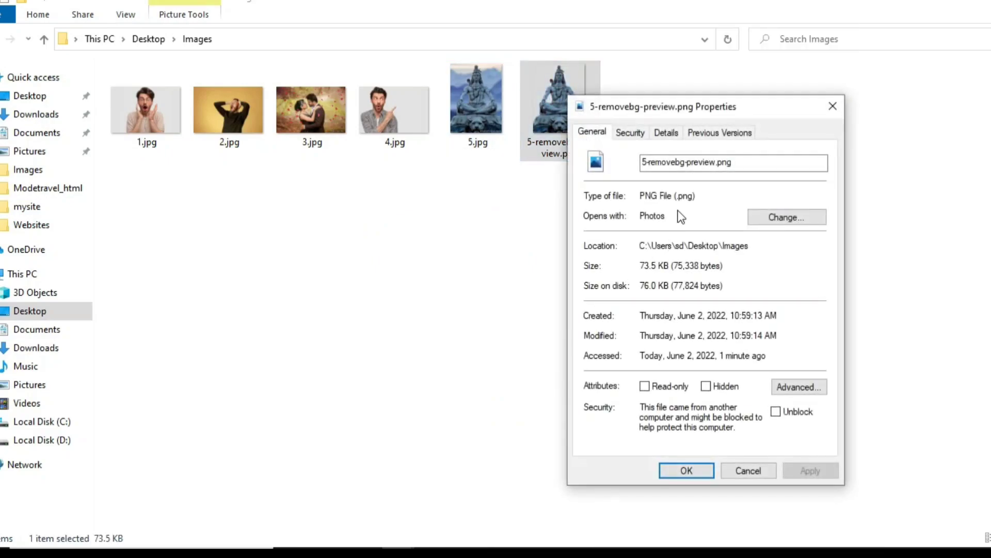
pyautogui.moveTo(696, 195); pyautogui.dragTo(638, 196)
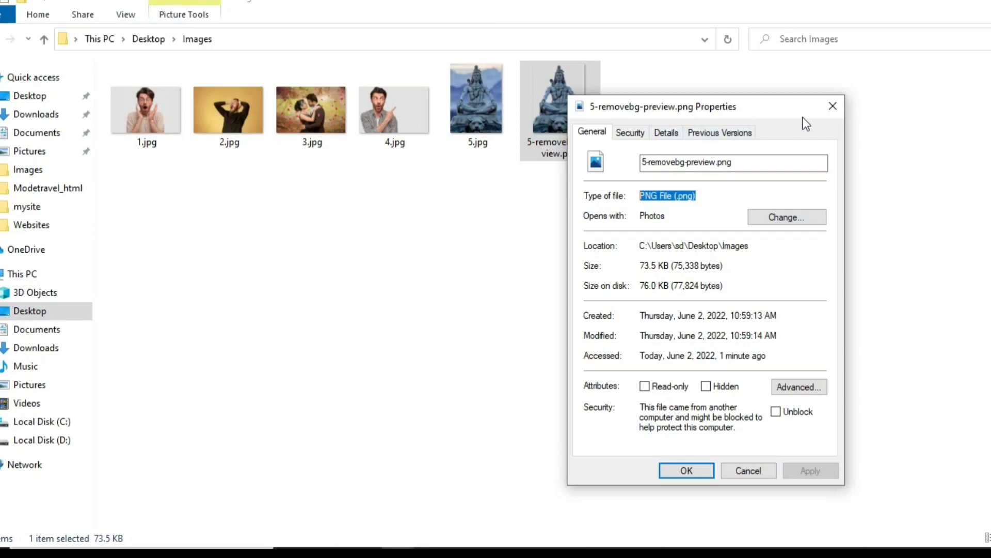
pyautogui.click(833, 106)
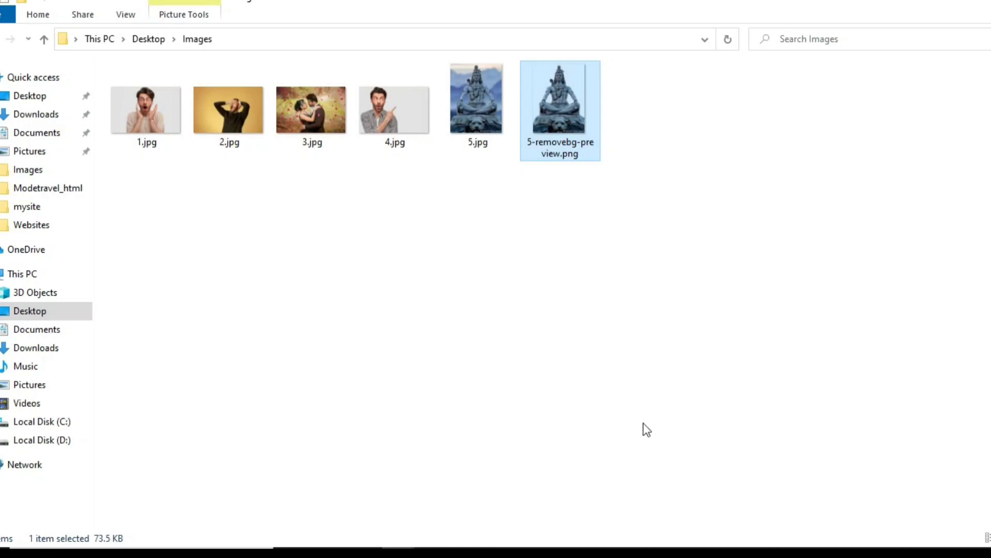
# Upload 2.jpg to remove.bg for a 275 × 183 cutout, then minimize the browser
pyautogui.click(694, 551)
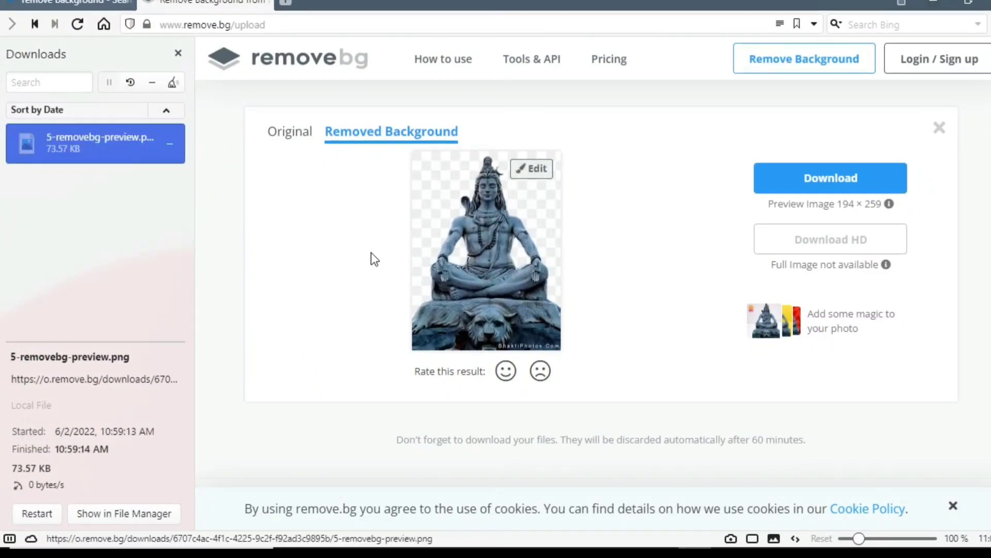
pyautogui.scroll(2, 594, 181)
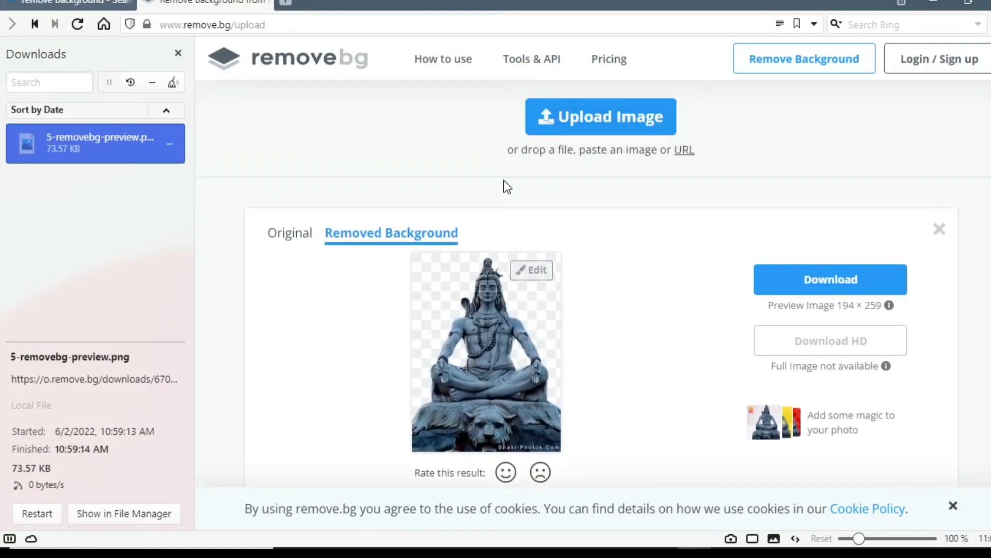
pyautogui.click(598, 124)
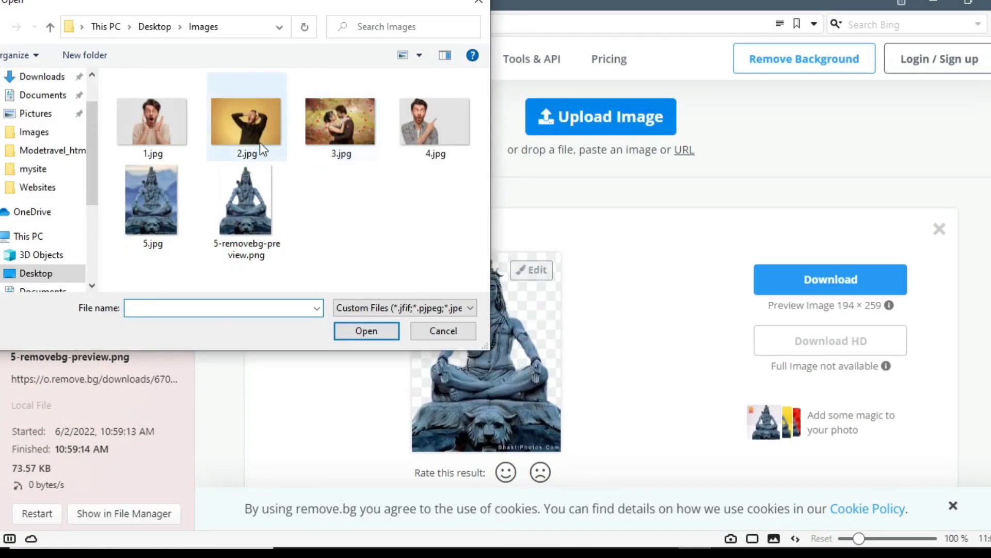
pyautogui.click(268, 122)
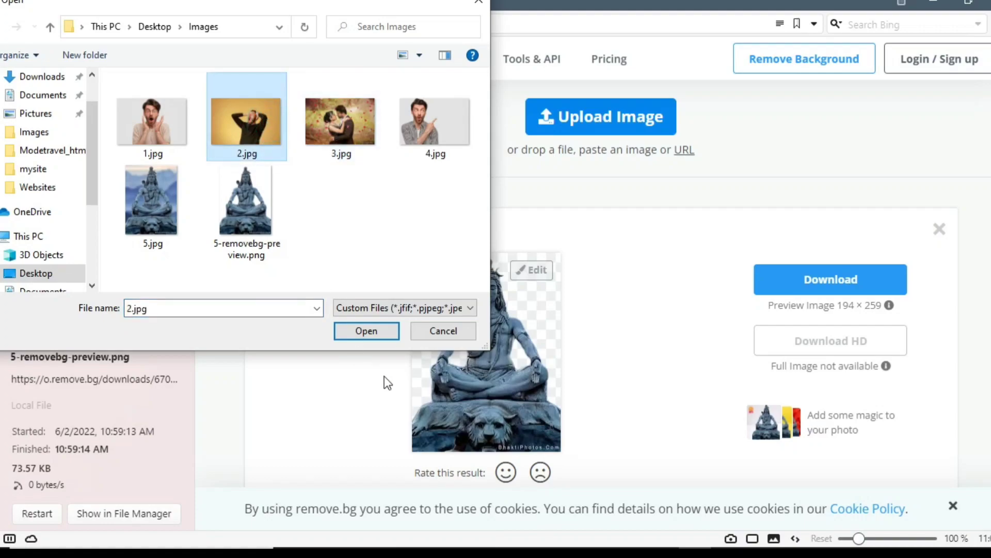
pyautogui.click(366, 331)
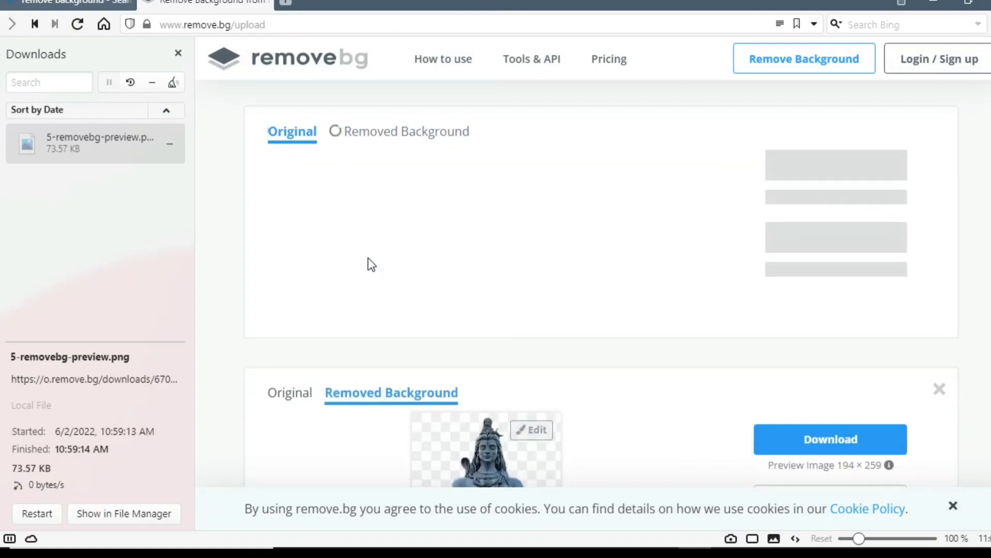
pyautogui.press('F4')
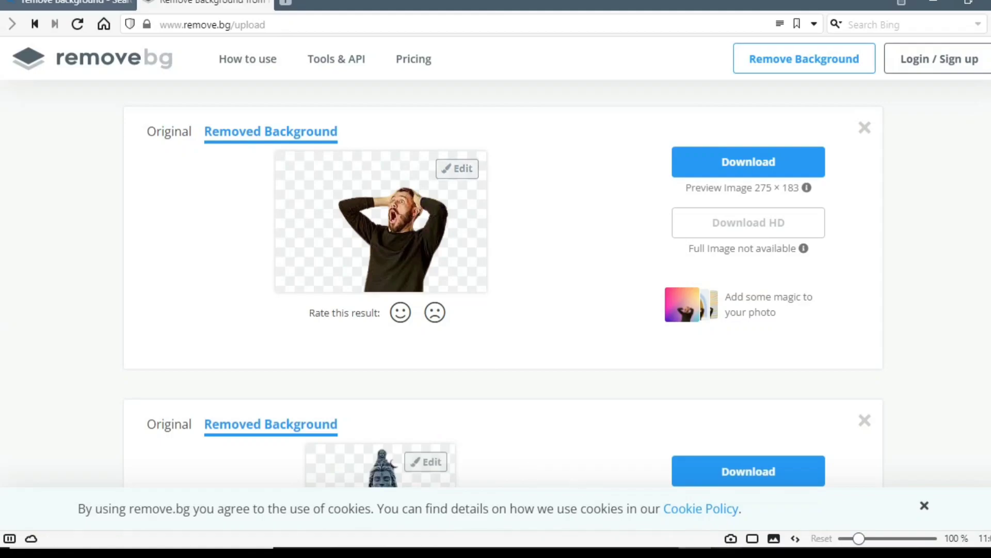
pyautogui.click(927, 5)
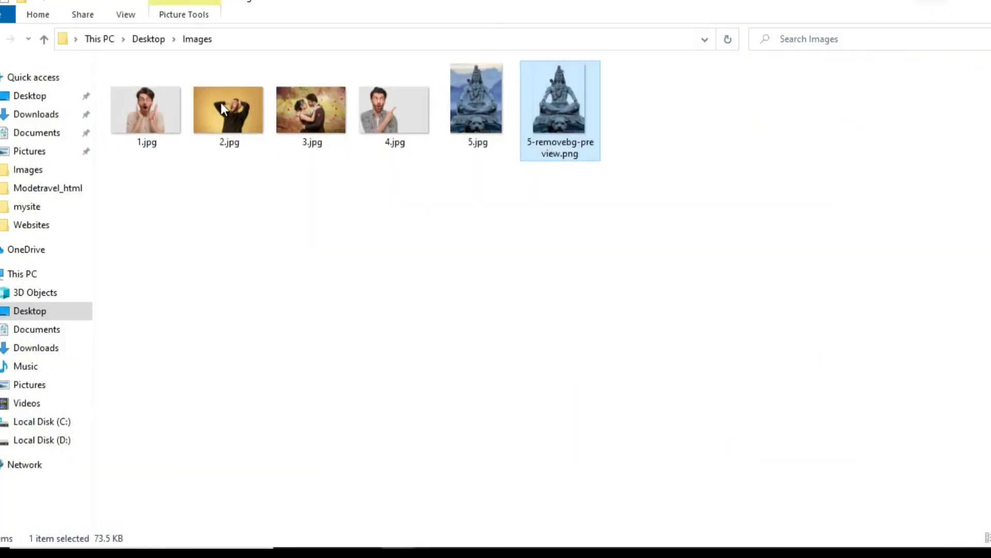
# Inspect the original yellow-backdrop 2.jpg zoomed in Photos, then return to remove.bg
pyautogui.doubleClick(233, 128)
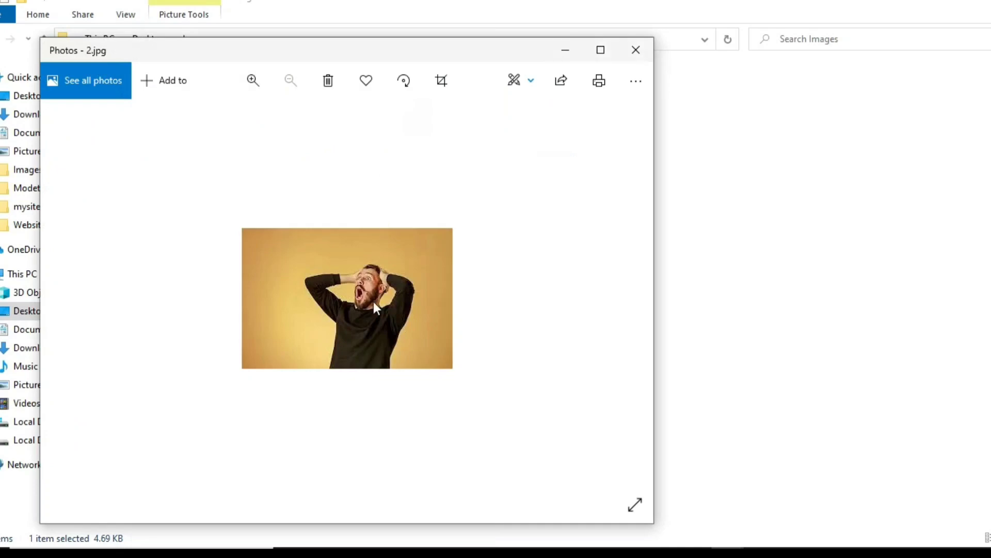
pyautogui.scroll(1, 374, 302)
pyautogui.scroll(2, 395, 303)
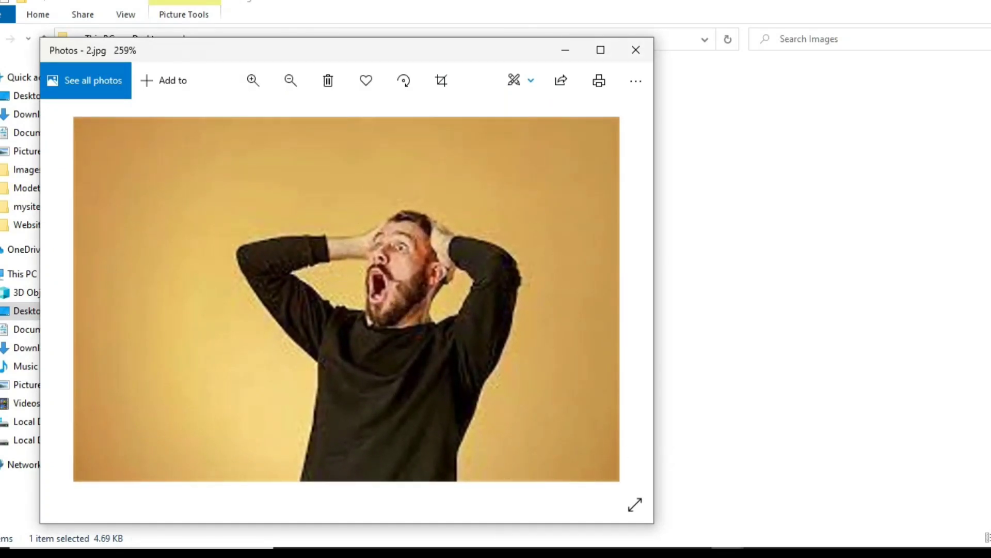
pyautogui.hotkey('alt', 'Tab')
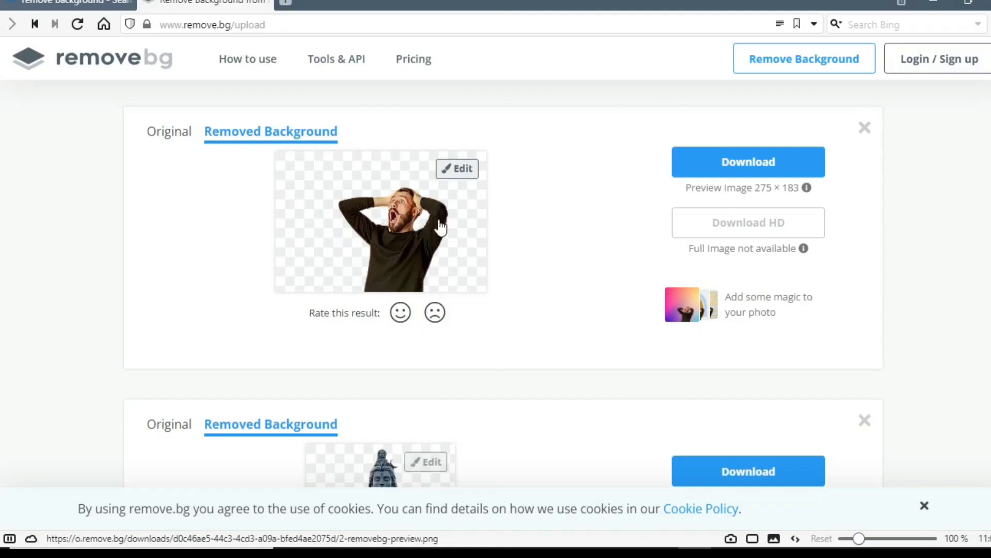
# Drag 4.jpg onto remove.bg and save its cutout as 4-removebg-preview.png
pyautogui.scroll(2, 531, 179)
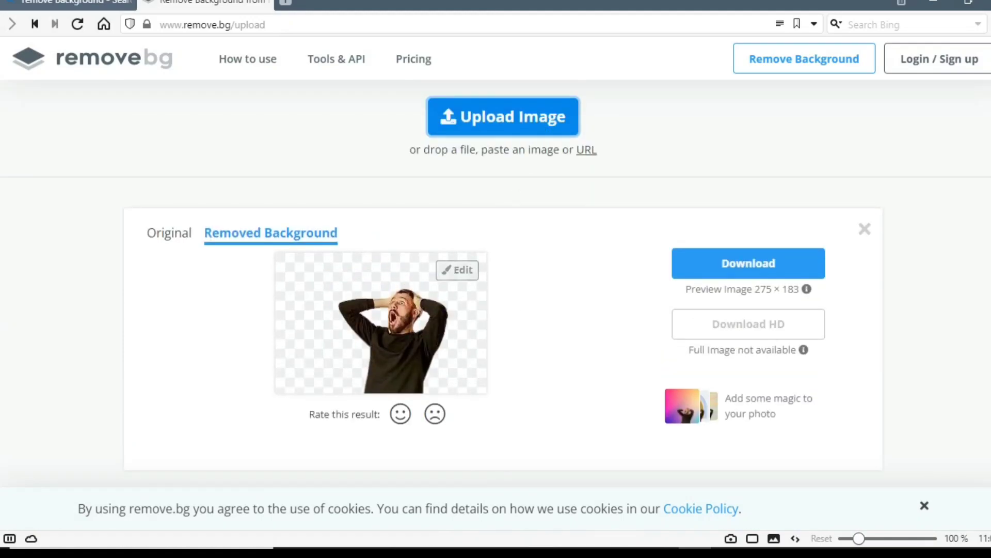
pyautogui.click(943, 3)
pyautogui.click(561, 50)
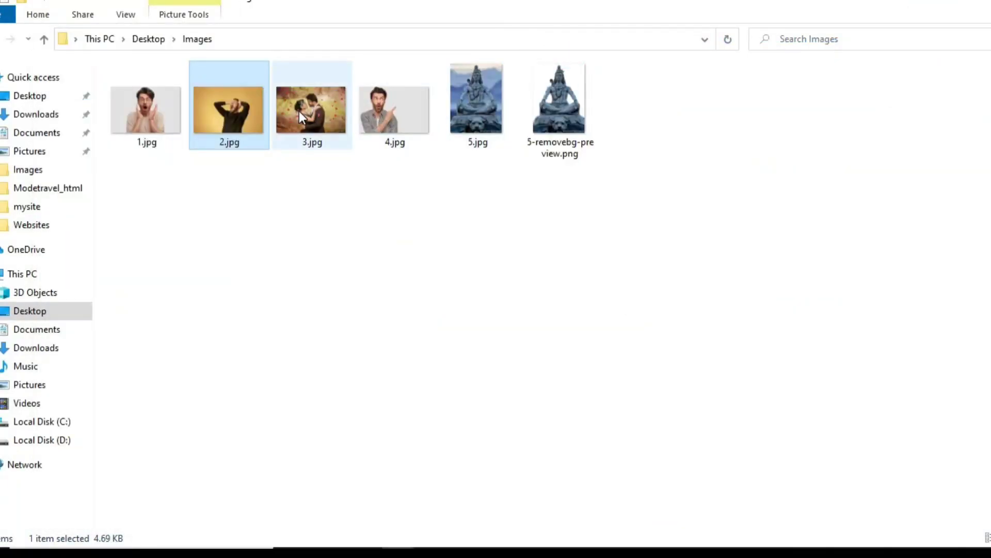
pyautogui.click(382, 114)
pyautogui.moveTo(383, 110); pyautogui.dragTo(385, 135)
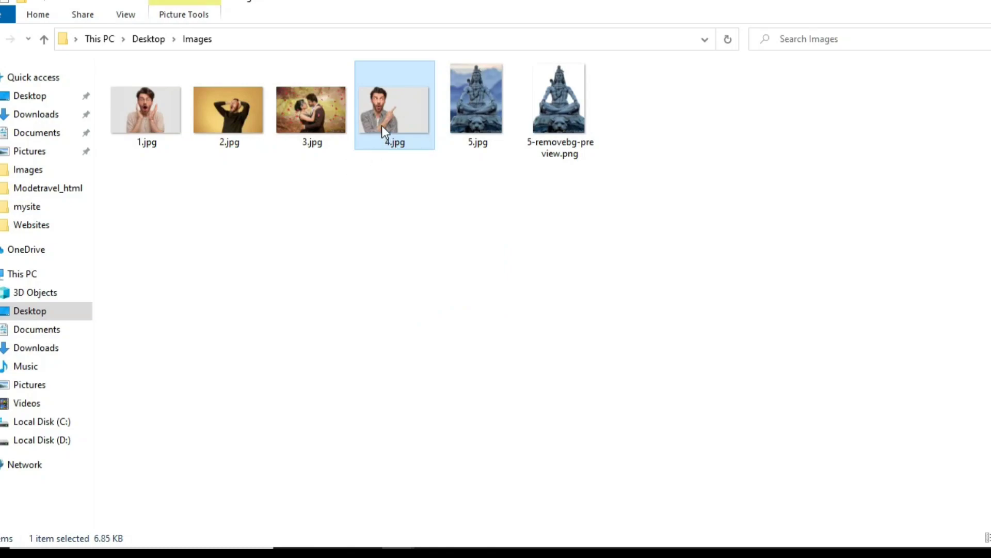
pyautogui.moveTo(383, 117)
pyautogui.mouseDown()
pyautogui.moveTo(401, 157)
pyautogui.moveTo(711, 555)
pyautogui.mouseUp()
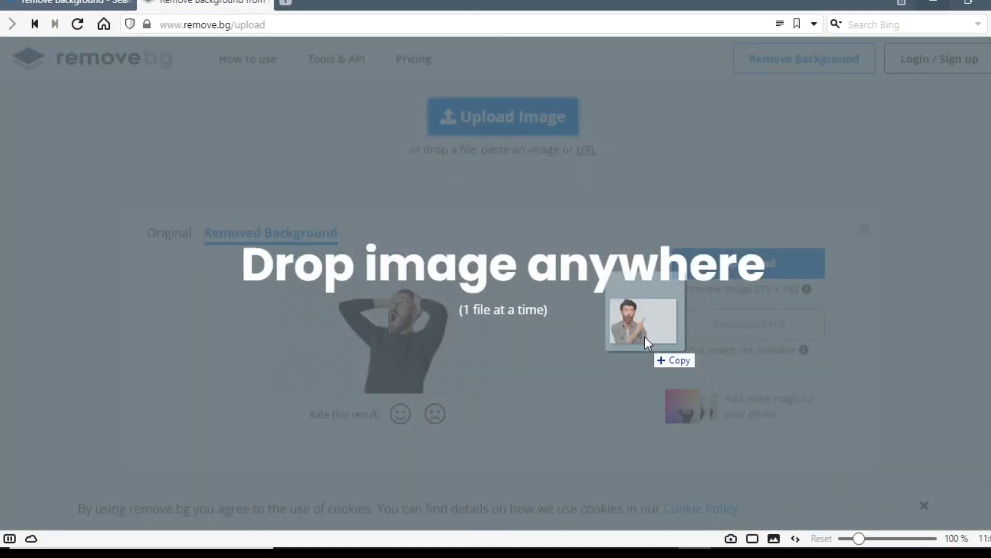
pyautogui.moveTo(710, 555)
pyautogui.mouseDown()
pyautogui.moveTo(554, 173)
pyautogui.moveTo(525, 153)
pyautogui.mouseUp()
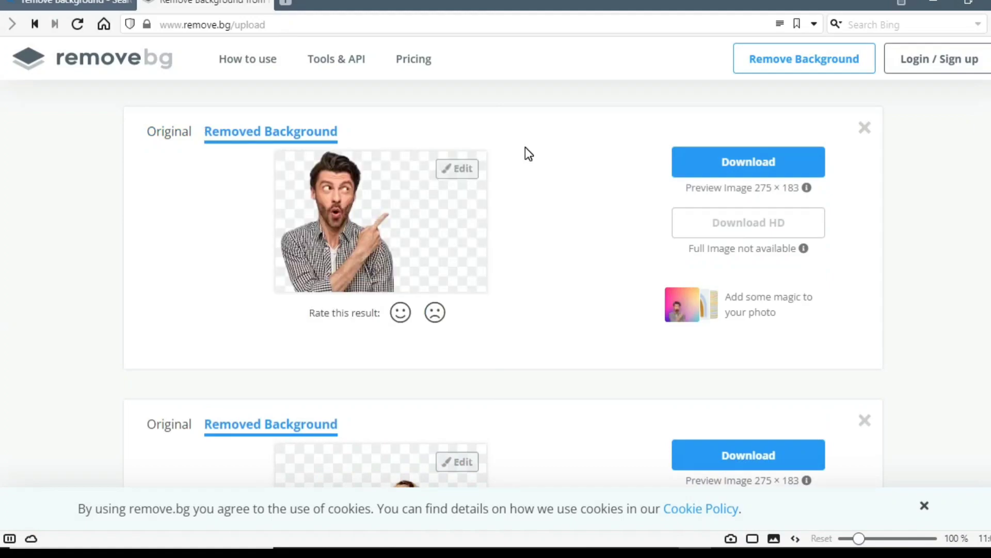
pyautogui.click(755, 175)
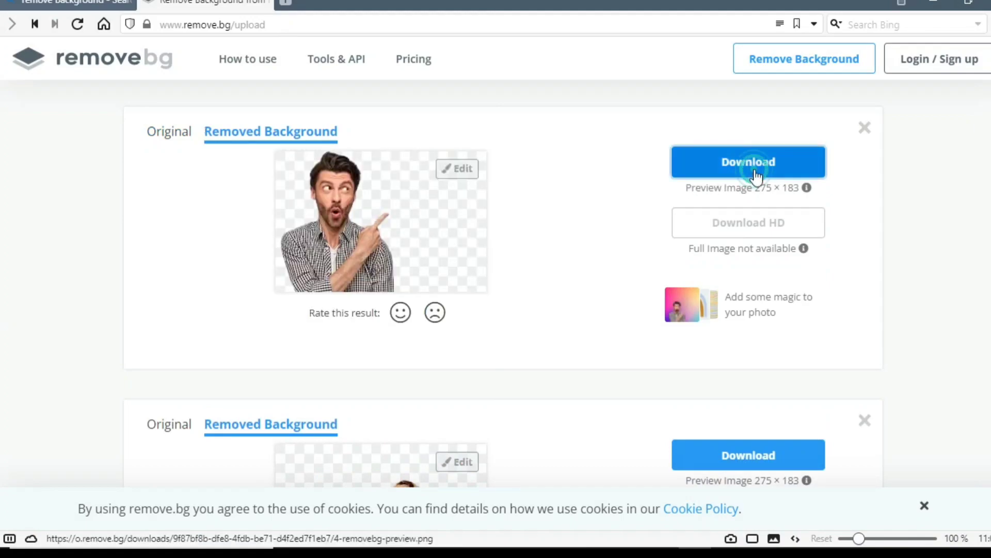
pyautogui.click(395, 181)
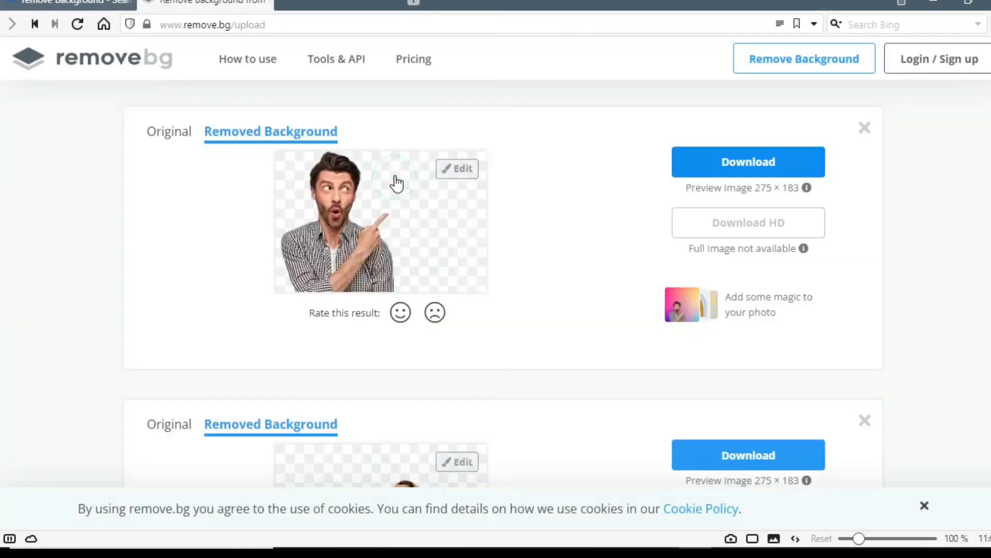